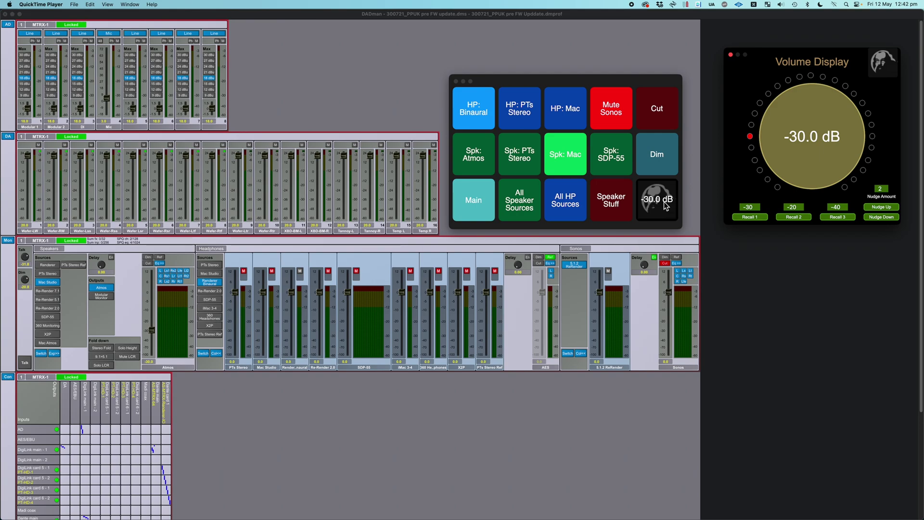
Cycle the headphone source through Mac and PTs Stereo, ending on Binaural
left_click(573, 114)
left_click(539, 114)
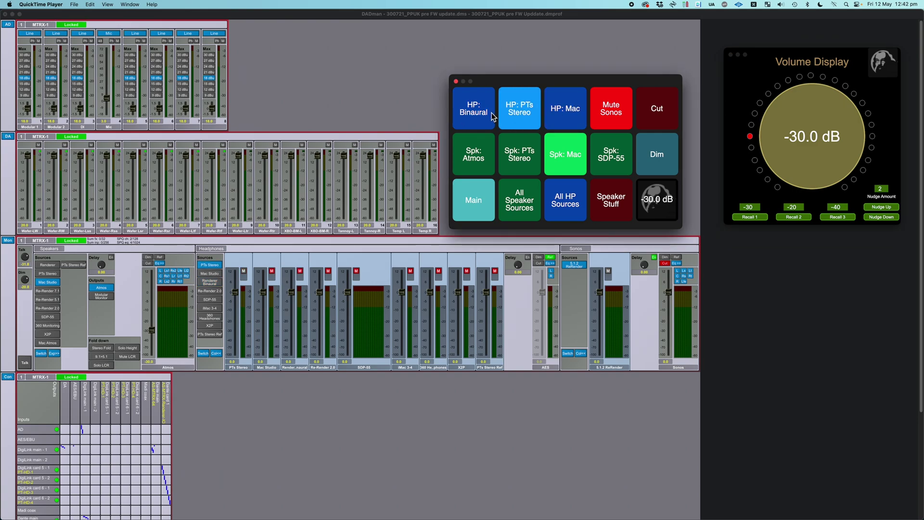
left_click(488, 113)
left_click(514, 121)
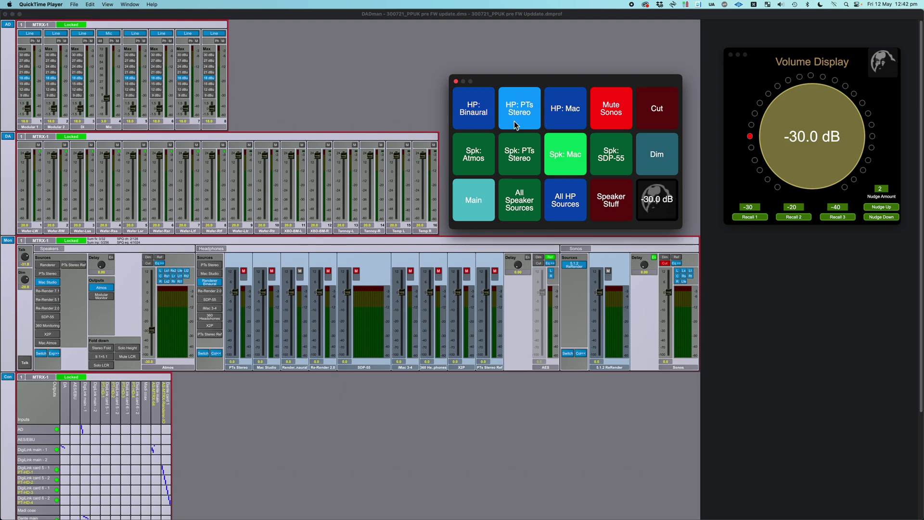
left_click(558, 108)
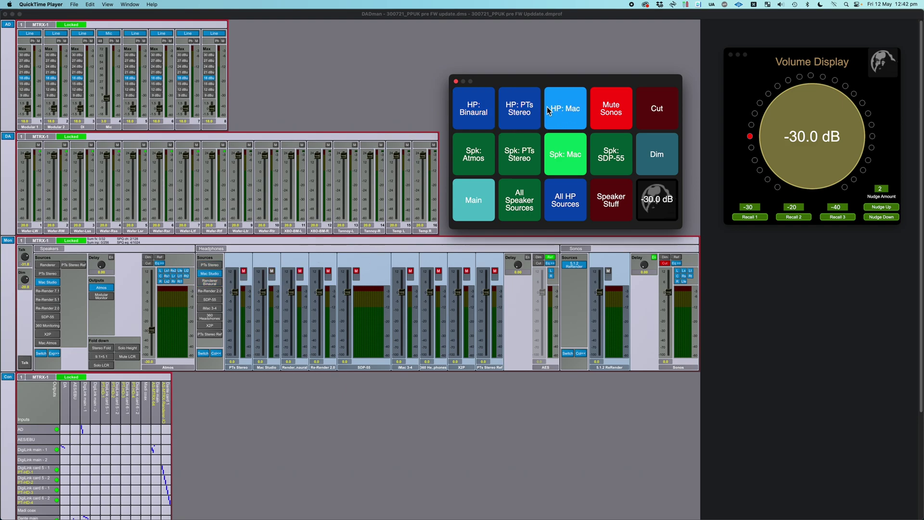
left_click(515, 113)
left_click(489, 116)
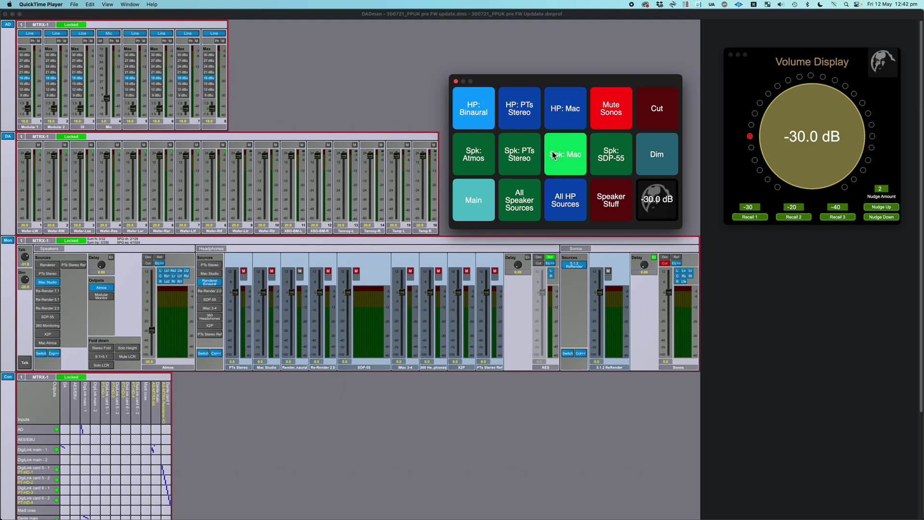
Cycle the speaker source through PTs Stereo, Mac and SDP-55, ending on Atmos
left_click(488, 161)
left_click(526, 166)
left_click(562, 161)
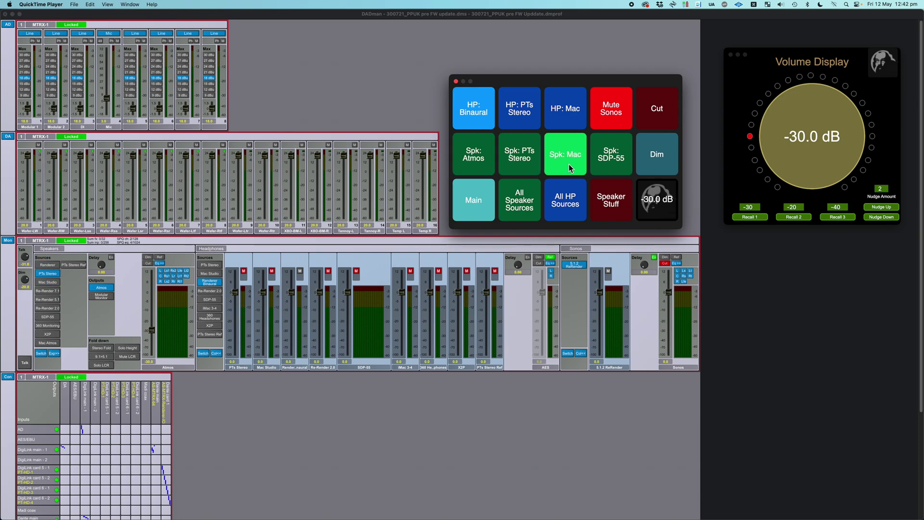
left_click(472, 163)
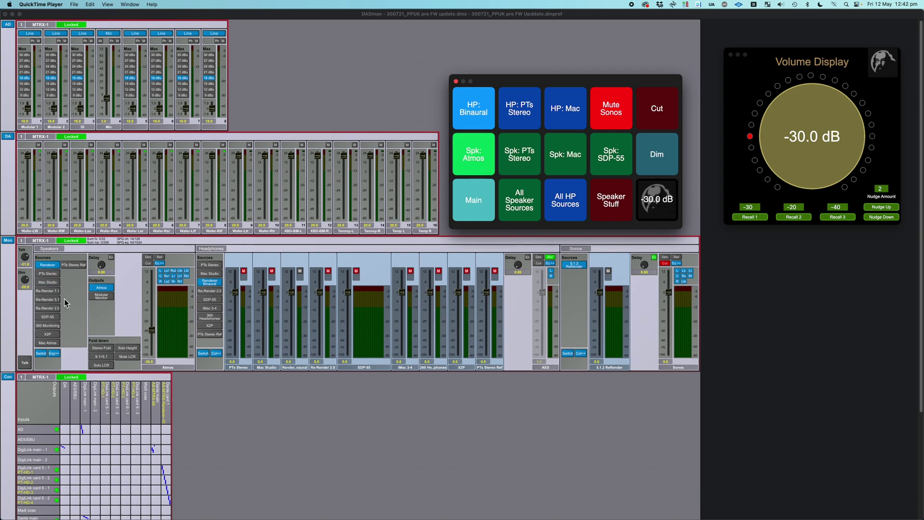
left_click(613, 166)
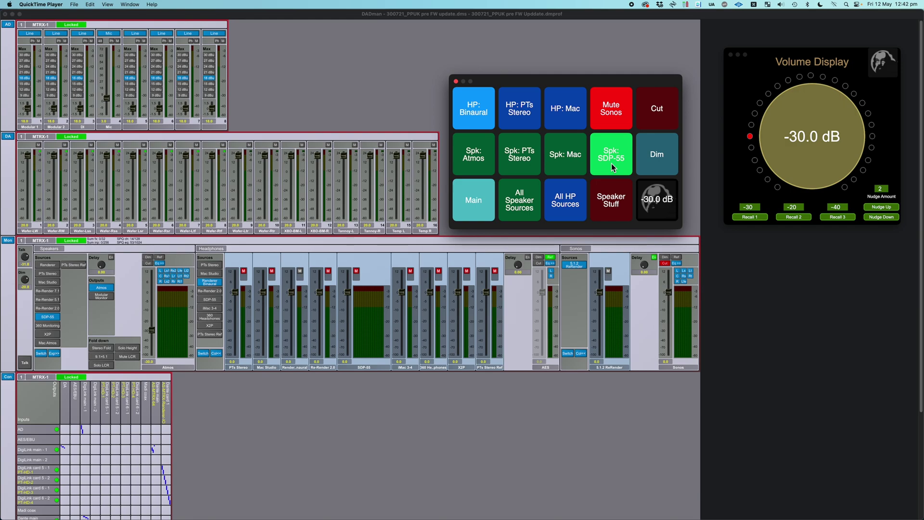
left_click(492, 157)
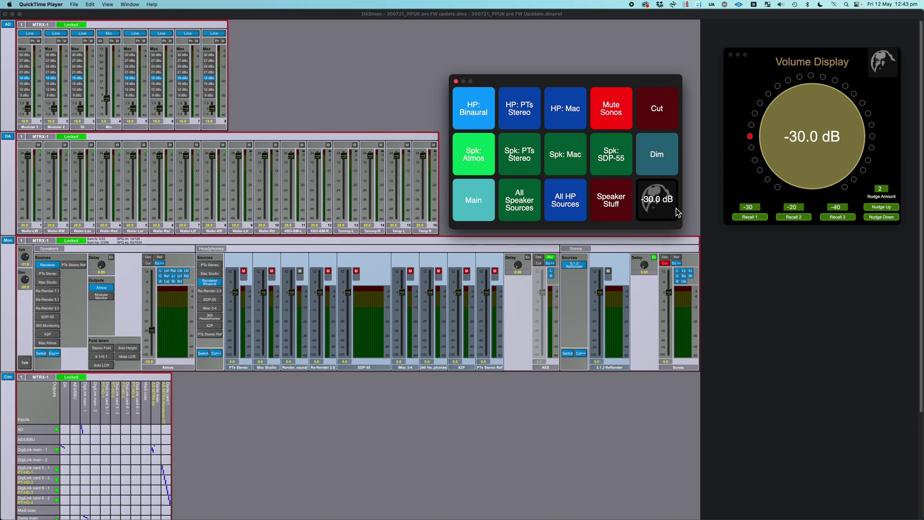
key("super")
key("alt")
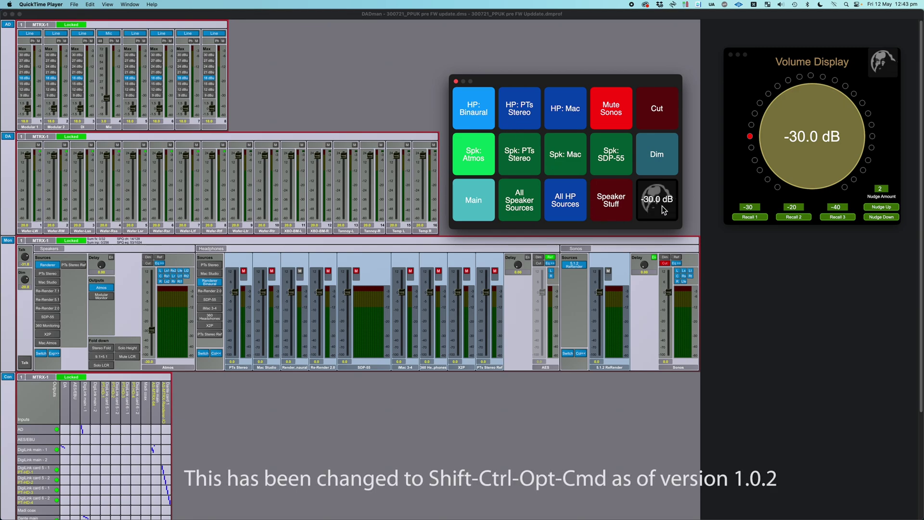
key("shift+ctrl+alt+super")
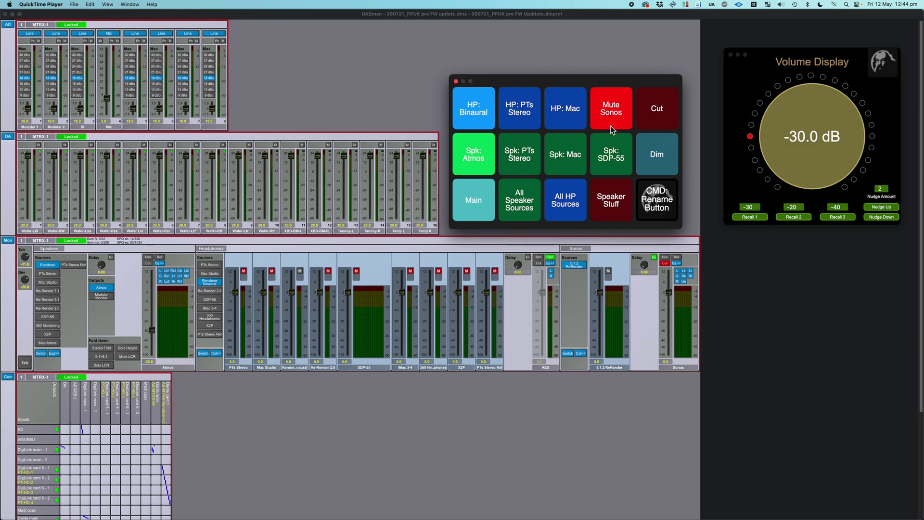
Append 'Spk' to the Dim pad's name so it reads 'Dim Spk'
left_click(654, 153)
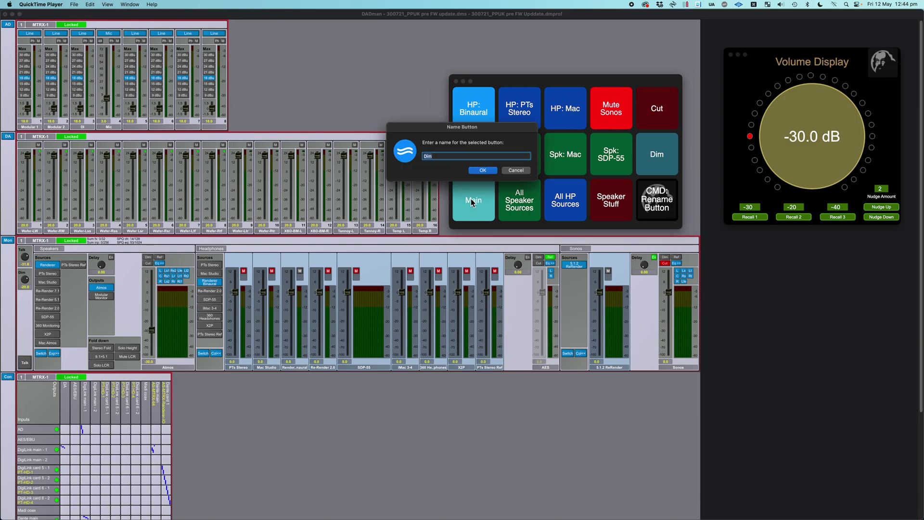
left_click(450, 157)
type("Spk")
key("Return")
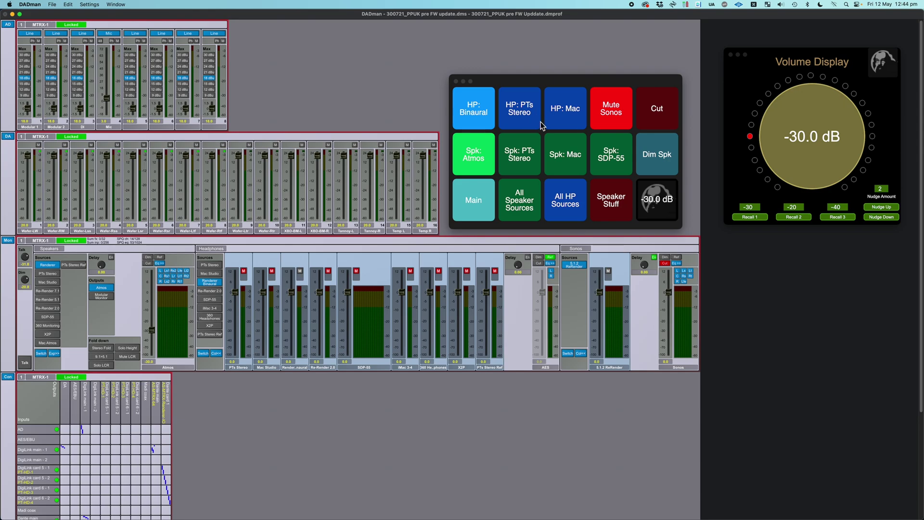
Colour the Dim Spk pad yellow, then toggle the speaker dim on and off four times
left_click(668, 167, "alt")
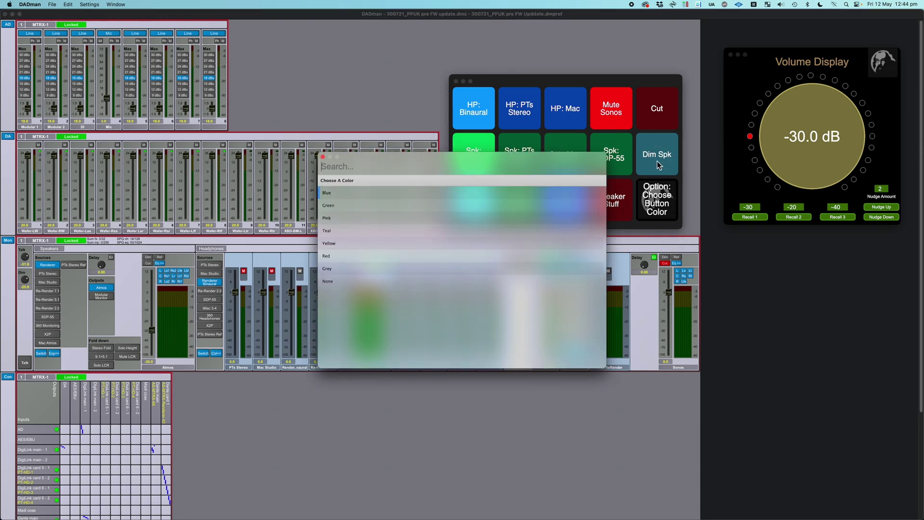
left_click(374, 245)
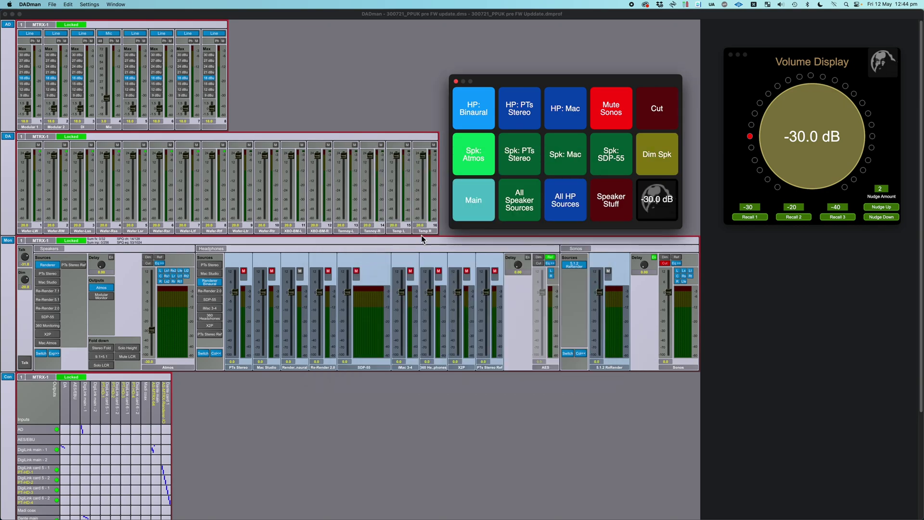
left_click(671, 159)
left_click(671, 159)
left_click(671, 159)
left_click(671, 158)
left_click(671, 158)
left_click(671, 158)
left_click(669, 160)
left_click(668, 160)
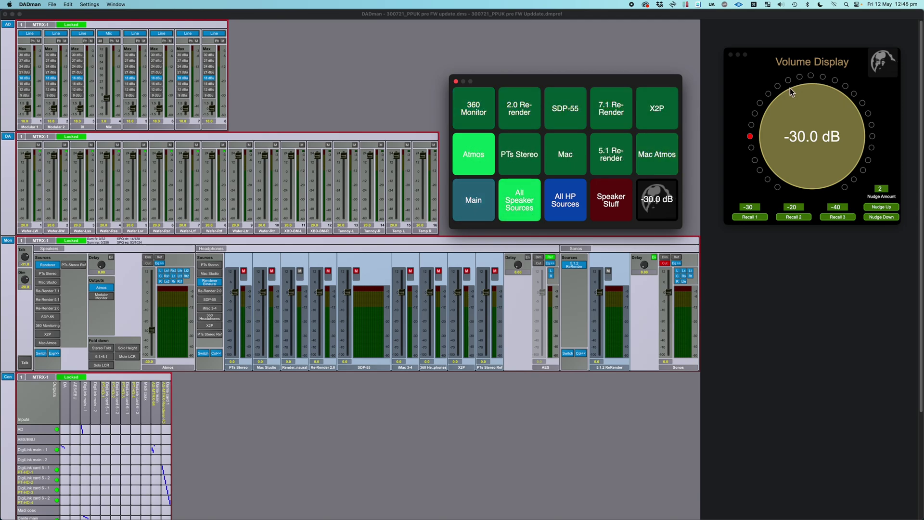
Drag the Volume Display window slightly further left
left_click_drag(793, 63, 770, 68)
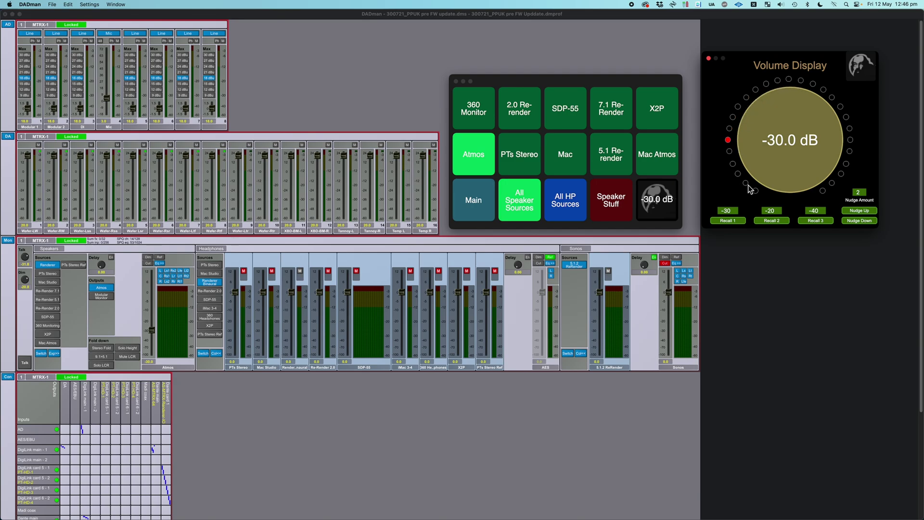
Raise the monitor level to -28 then -26 dB on the ring, then scroll the dial
left_click(730, 129)
left_click(733, 118)
scroll(733, 118, "down", 1)
scroll(733, 118, "down", 2)
scroll(733, 117, "down", 4)
scroll(732, 118, "down", 4)
scroll(733, 118, "up", 2)
scroll(733, 118, "up", 2)
scroll(732, 118, "down", 1)
Jump the level to -20 dB and back to -30 dB, then recall the -20 and -40 dB presets
left_click(757, 90)
left_click(729, 141)
left_click(763, 221)
left_click(810, 220)
Set the nudge amount to 5 and test it, nudging up to -20 dB and back to -30 dB
left_click(841, 192)
type("5")
left_click(868, 212)
left_click(867, 212)
left_click(865, 220)
left_click(865, 220)
Change the nudge amount to 1.5 and test it, nudging up to -27.0 dB and back to -30.0 dB
left_click(860, 193)
left_click(852, 194)
type("1.5")
left_click(860, 210)
left_click(859, 211)
left_click(859, 220)
left_click(859, 220)
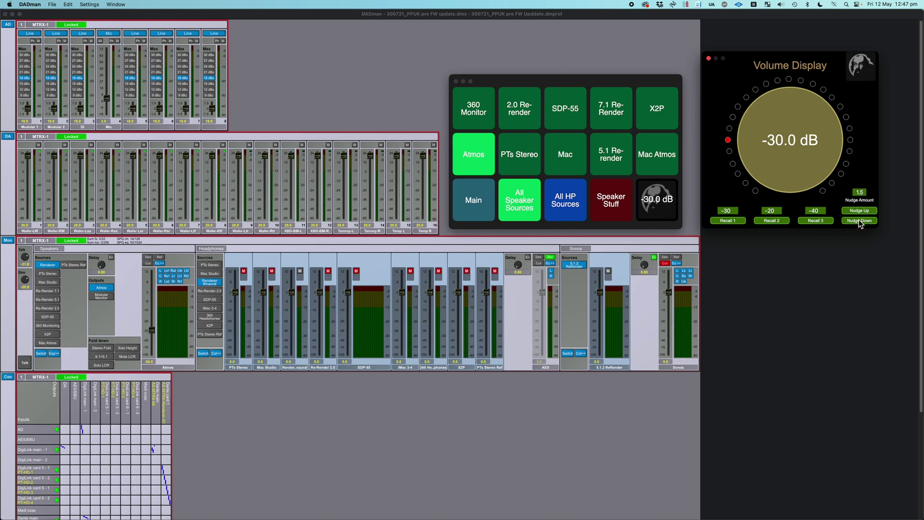